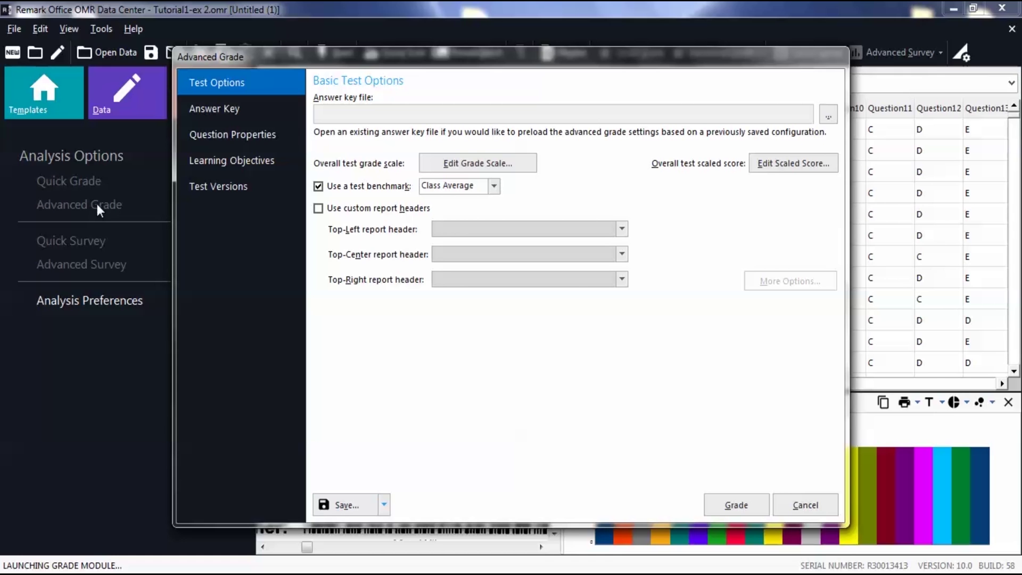
- Import the test answer key from row 1 of the data set grid
left_click(186, 108)
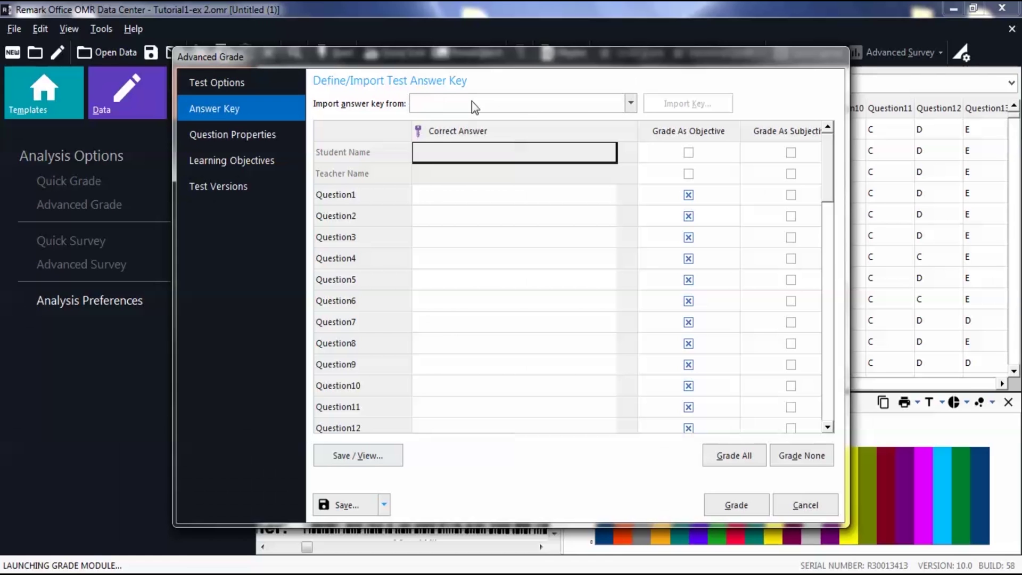
left_click(603, 105)
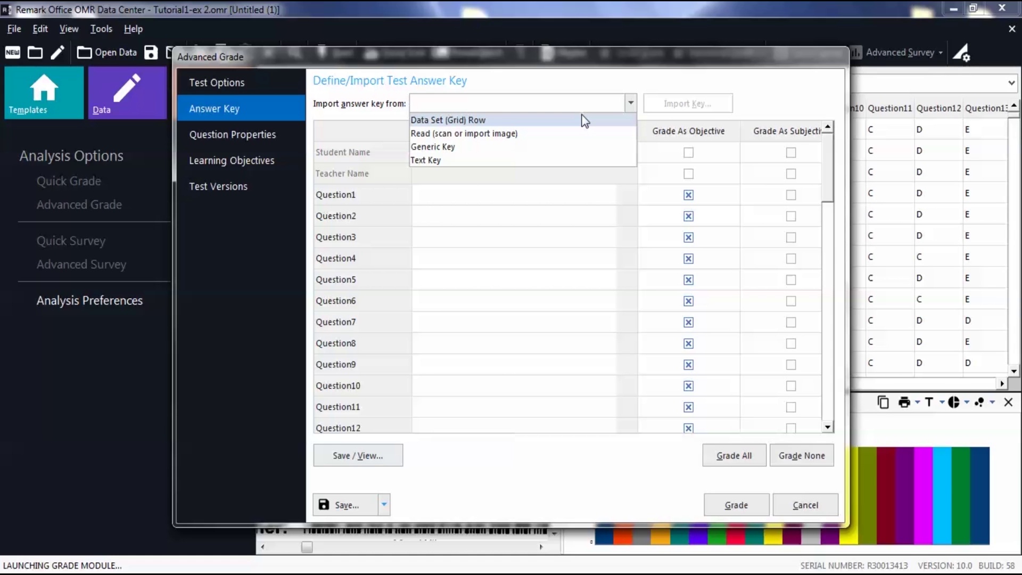
left_click(585, 120)
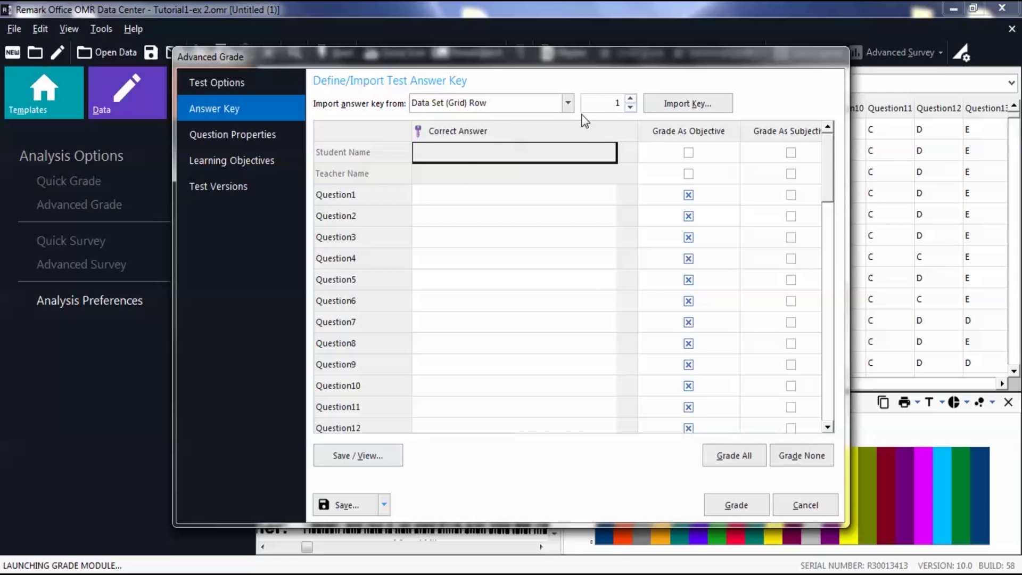
left_click(660, 110)
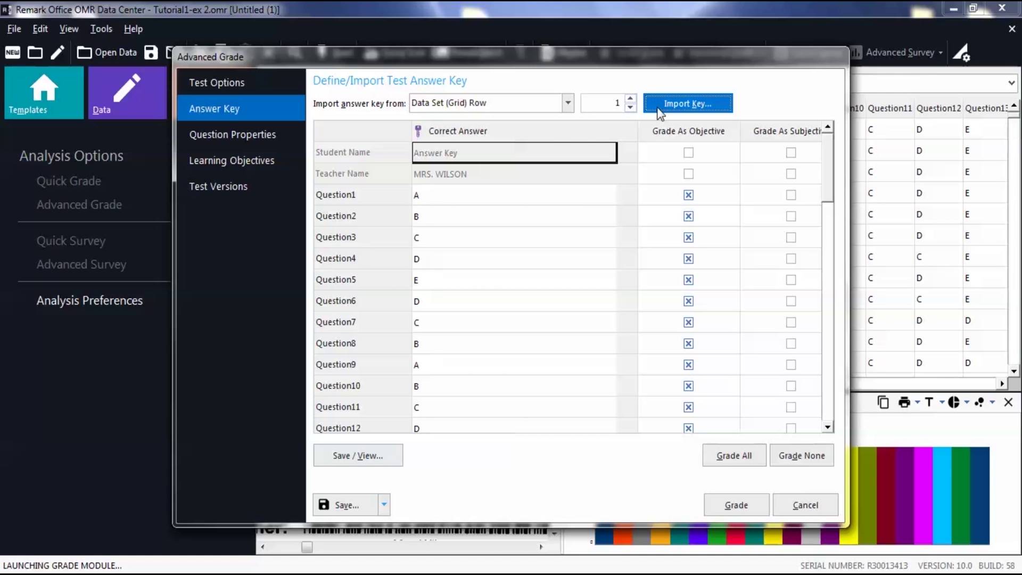
- Create a learning objective named Spelling with a custom benchmark of 80%
left_click(288, 161)
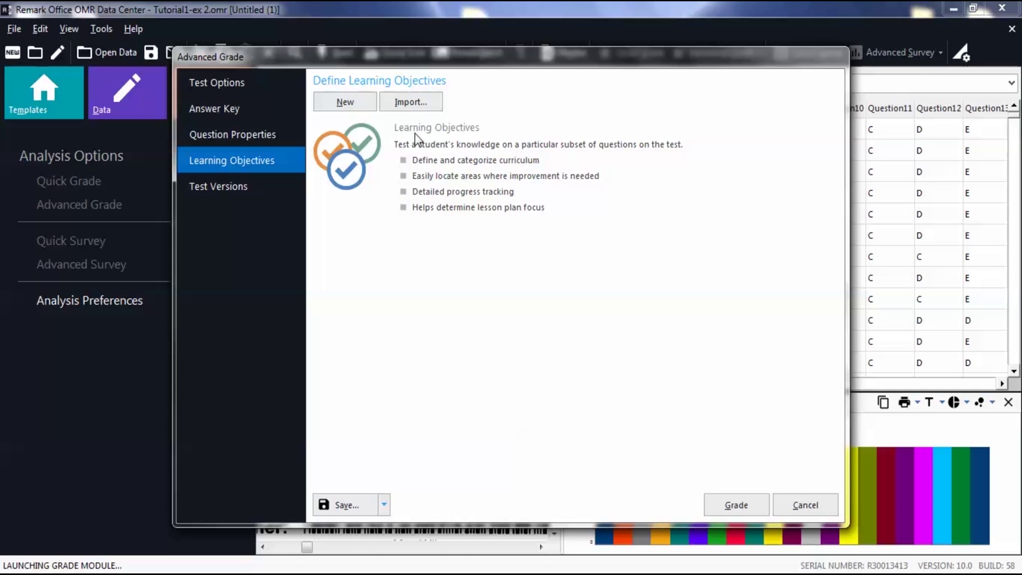
left_click(356, 109)
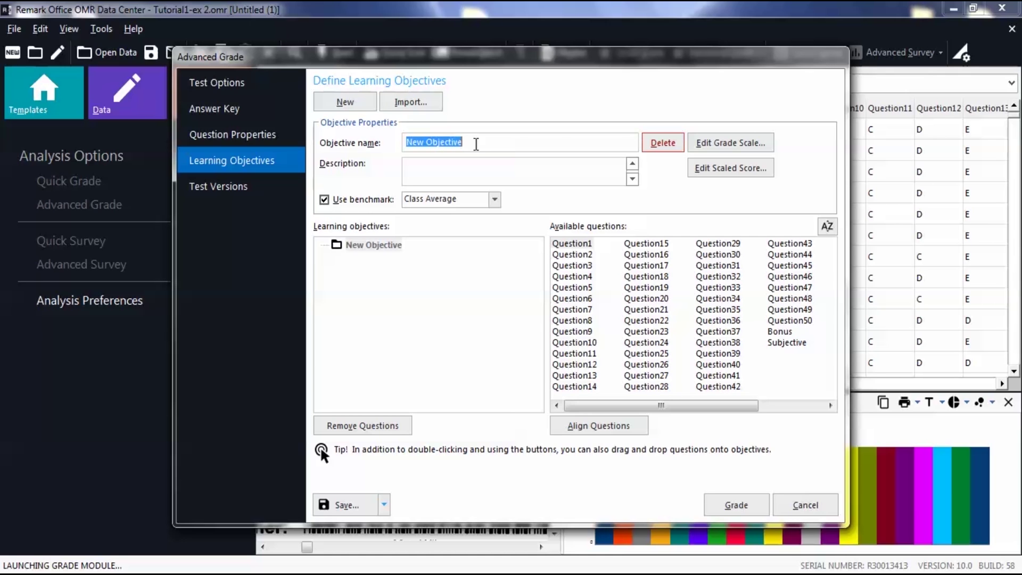
type("S")
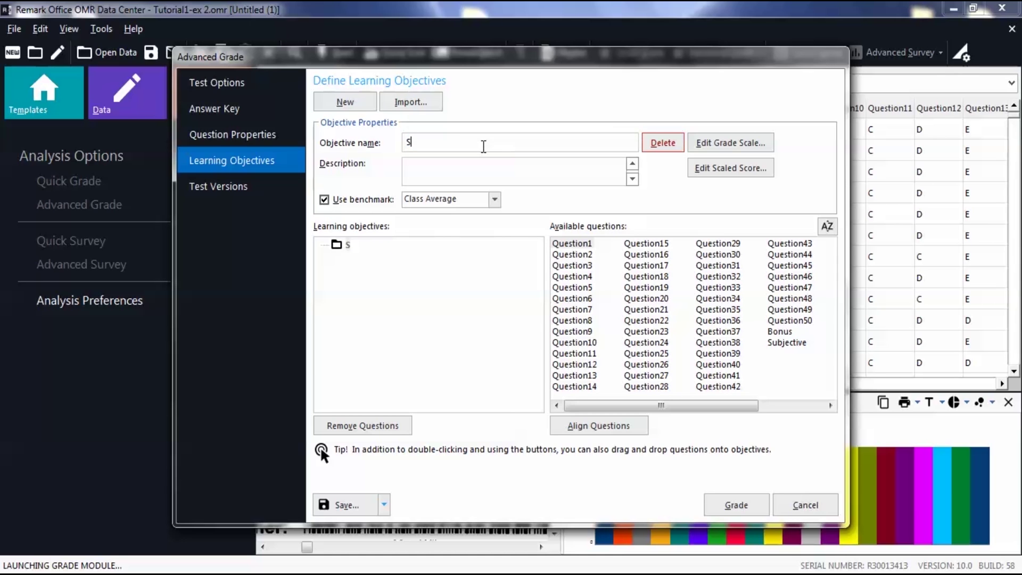
type("pelling")
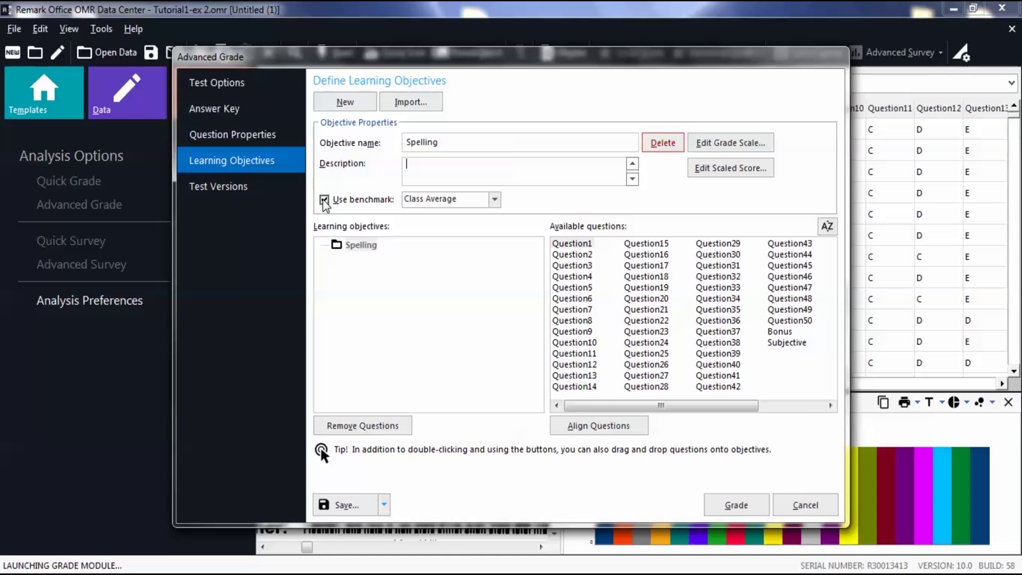
left_click(460, 205)
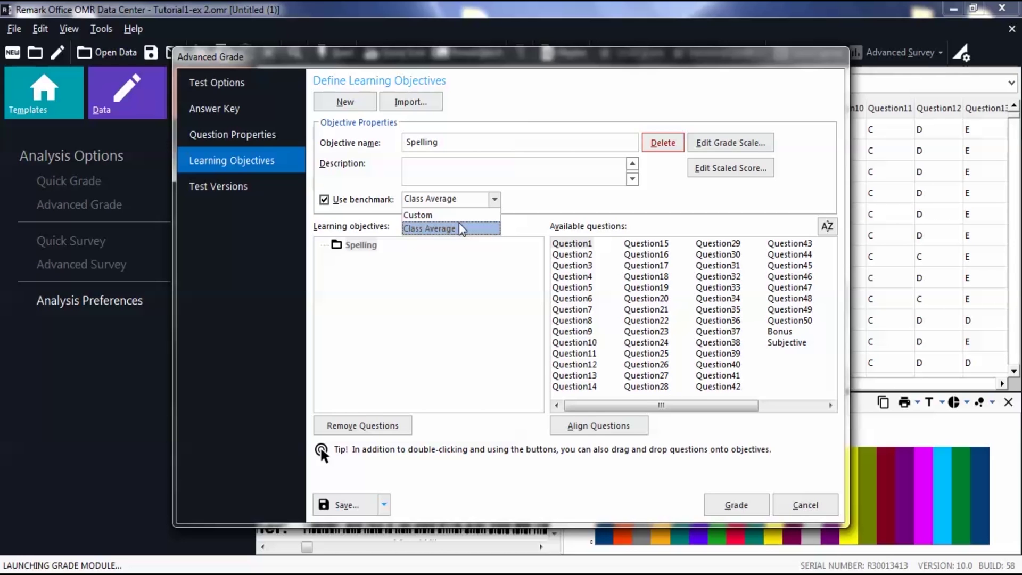
left_click(460, 215)
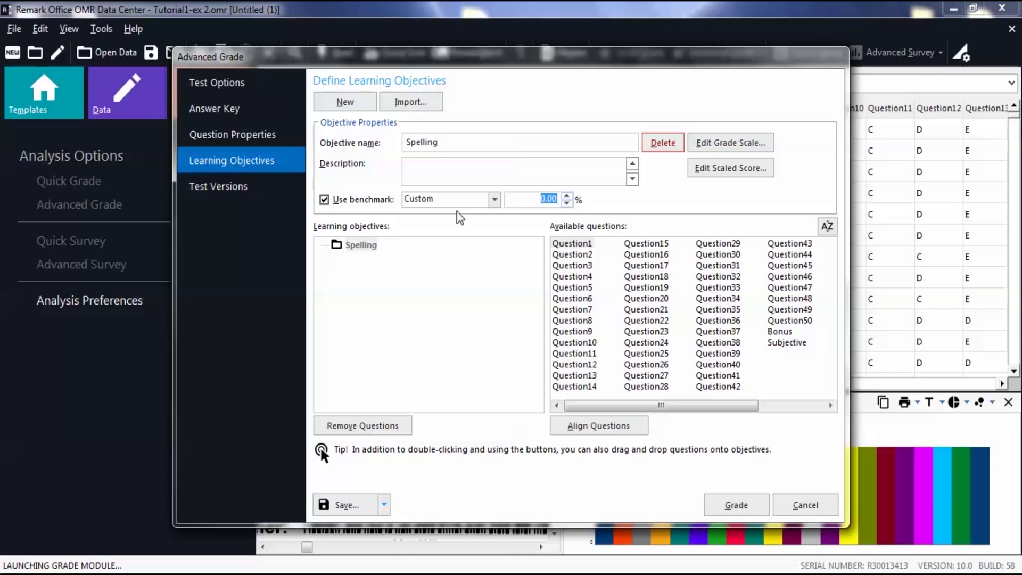
type("80")
- Align Question1 through Question11 with the Spelling objective and remove Question11 from it again
left_click(588, 244)
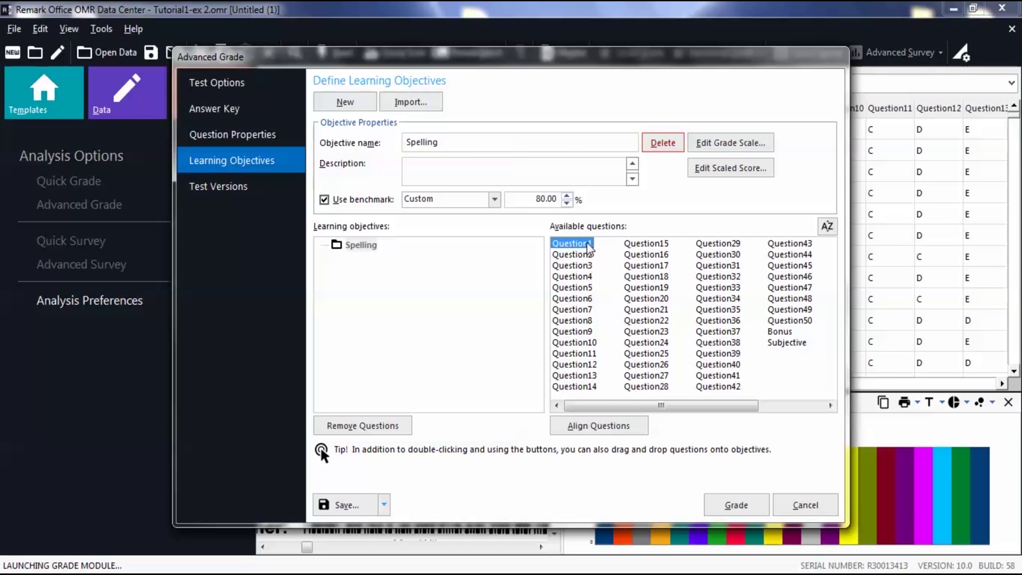
left_click(574, 354, "shift")
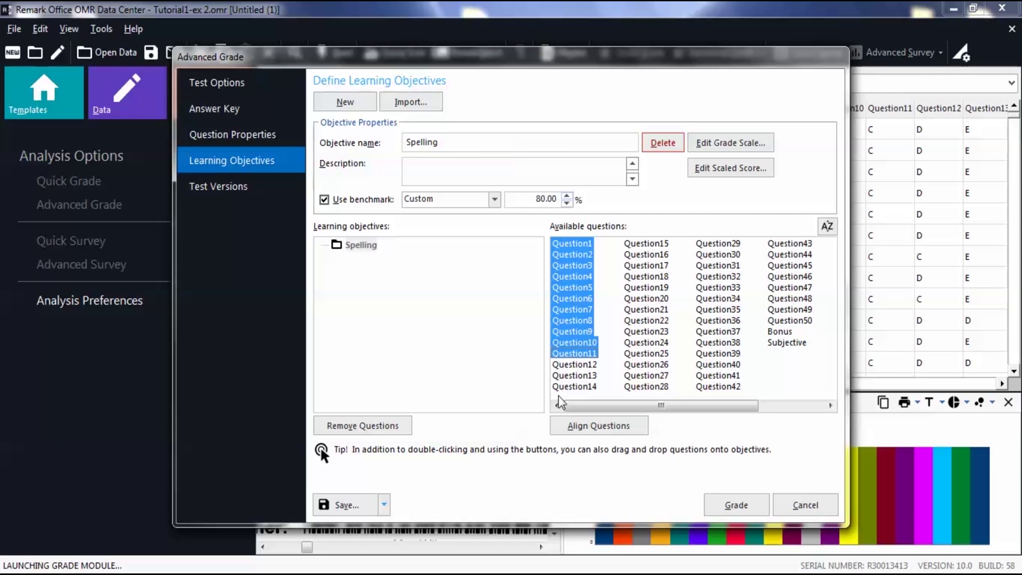
left_click(555, 428)
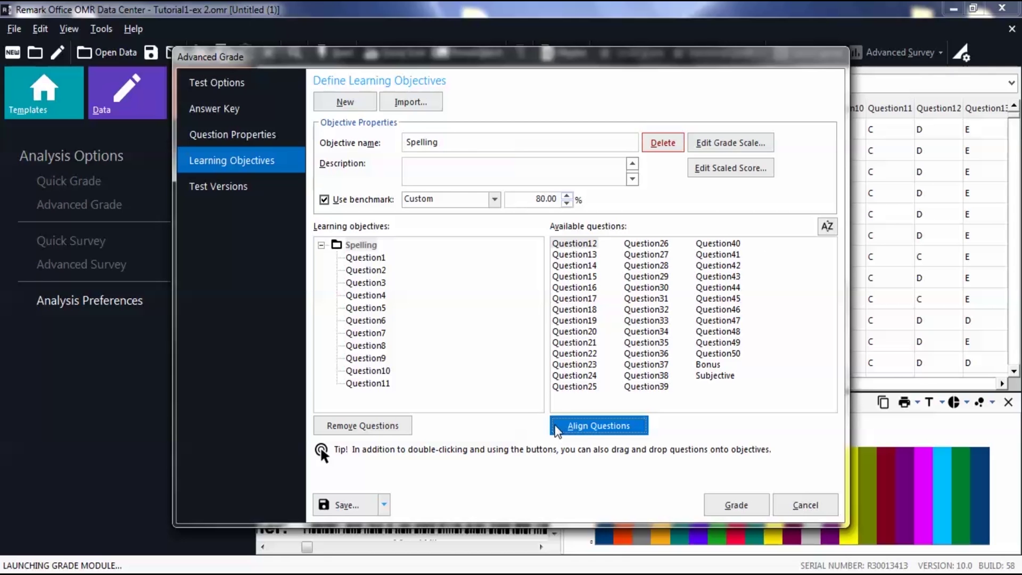
left_click(383, 384)
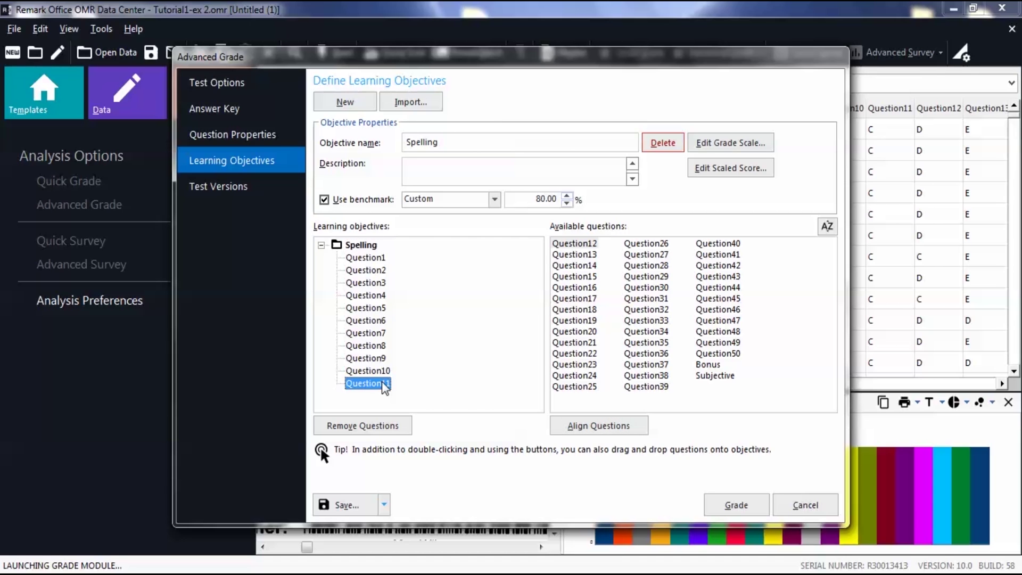
left_click(357, 432)
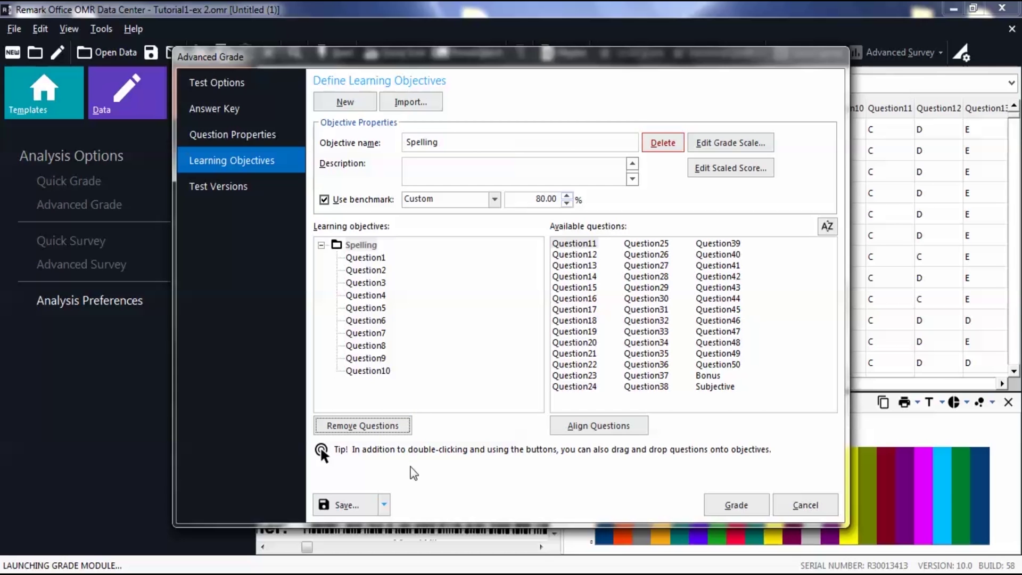
- Add a learning objective named Grammar and align Question11 through Question20 with it
left_click(345, 103)
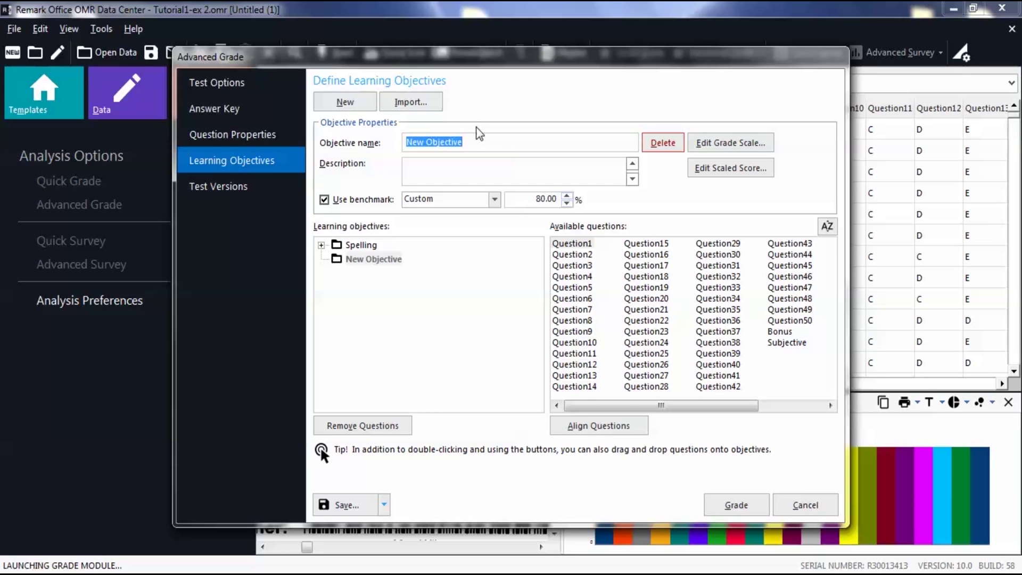
type("Gramm")
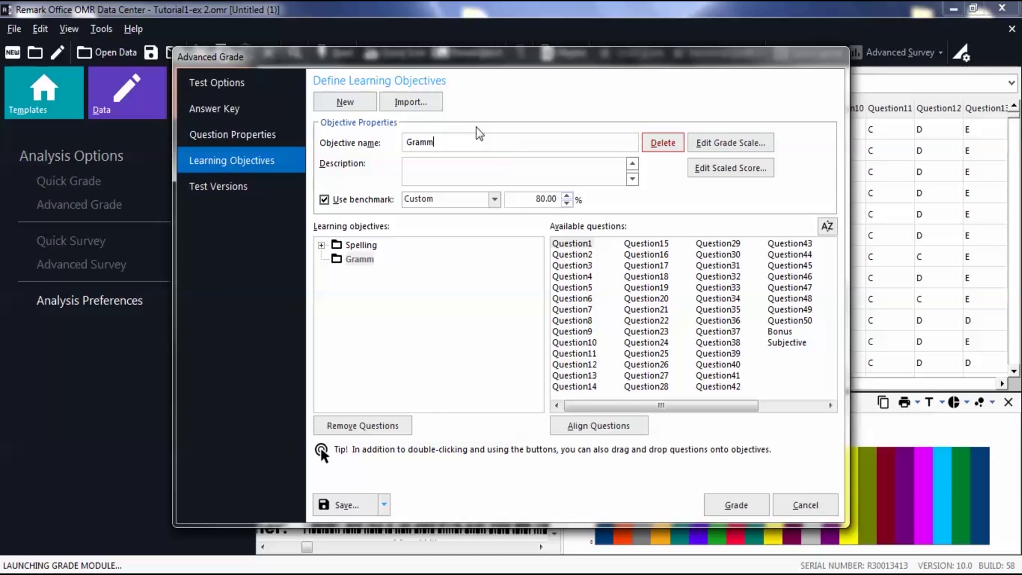
type("ar")
left_click(581, 353)
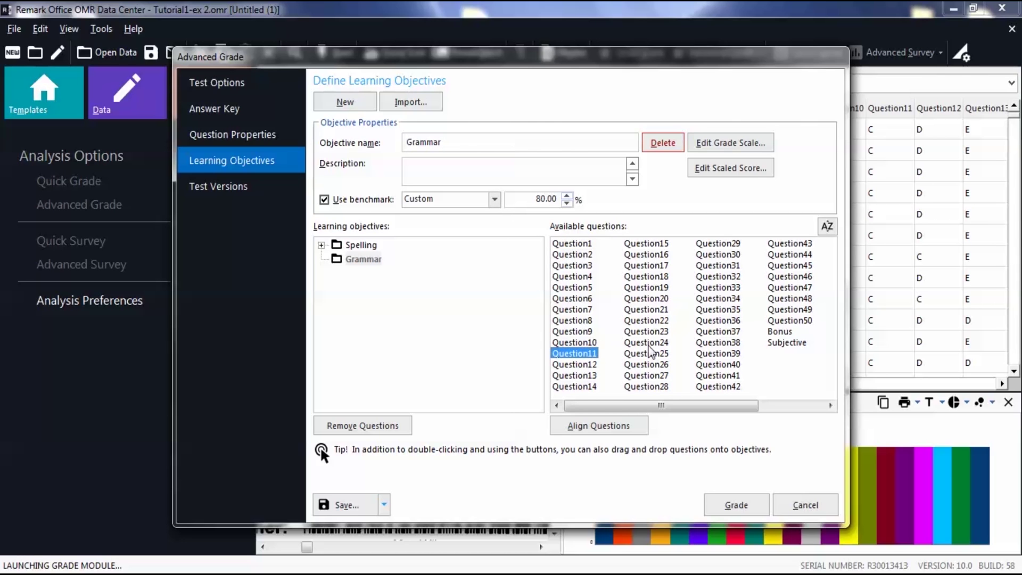
left_click(661, 300, "shift")
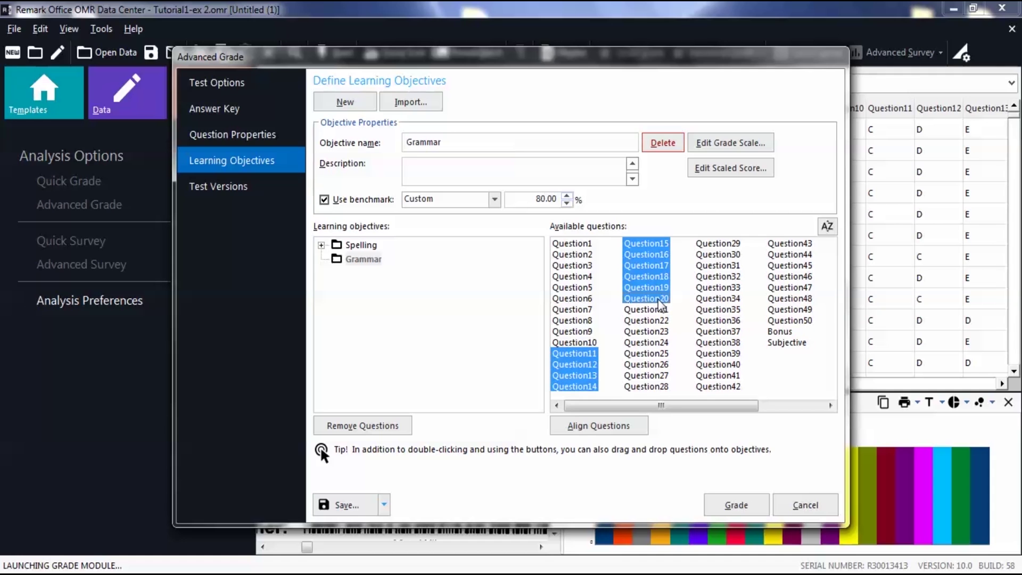
left_click(625, 426)
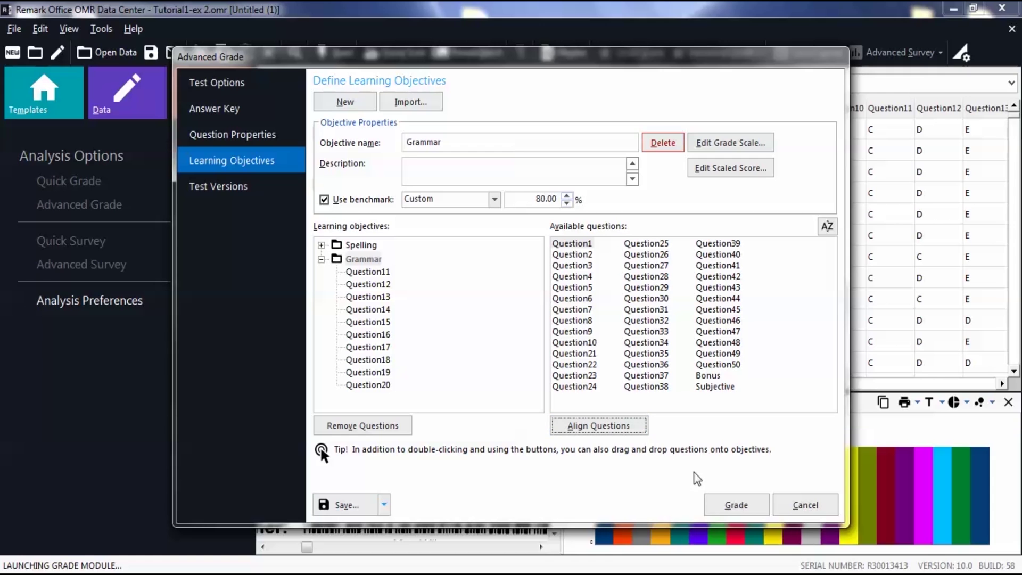
- Grade the test, saving the answer key under the file name example
left_click(716, 510)
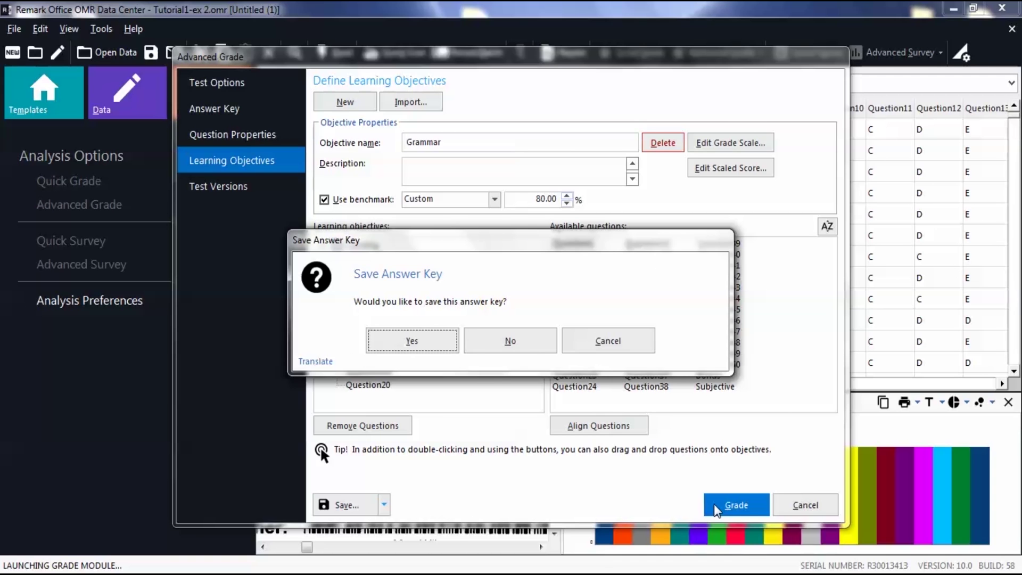
left_click(420, 341)
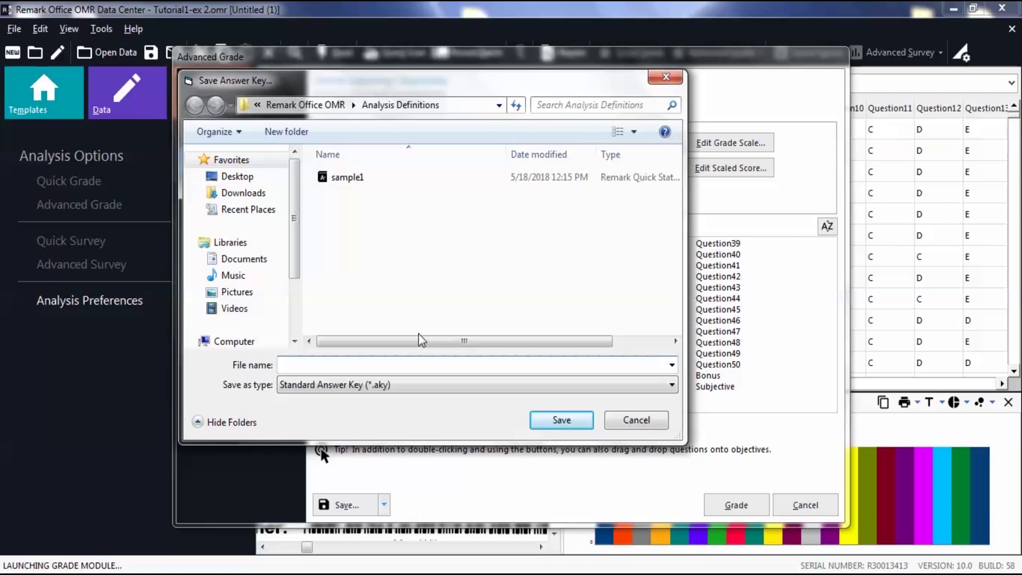
type("example")
left_click(544, 420)
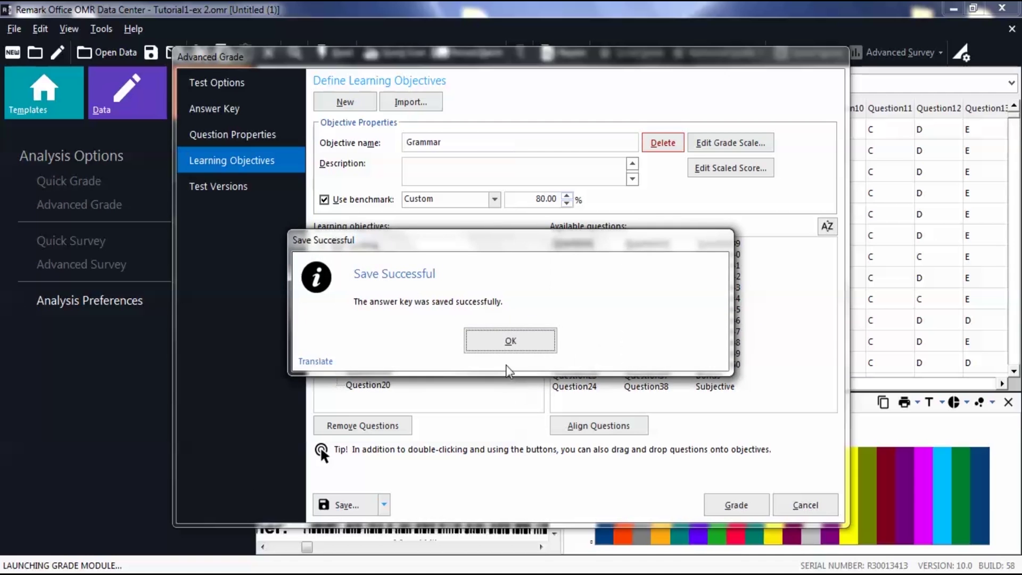
left_click(503, 341)
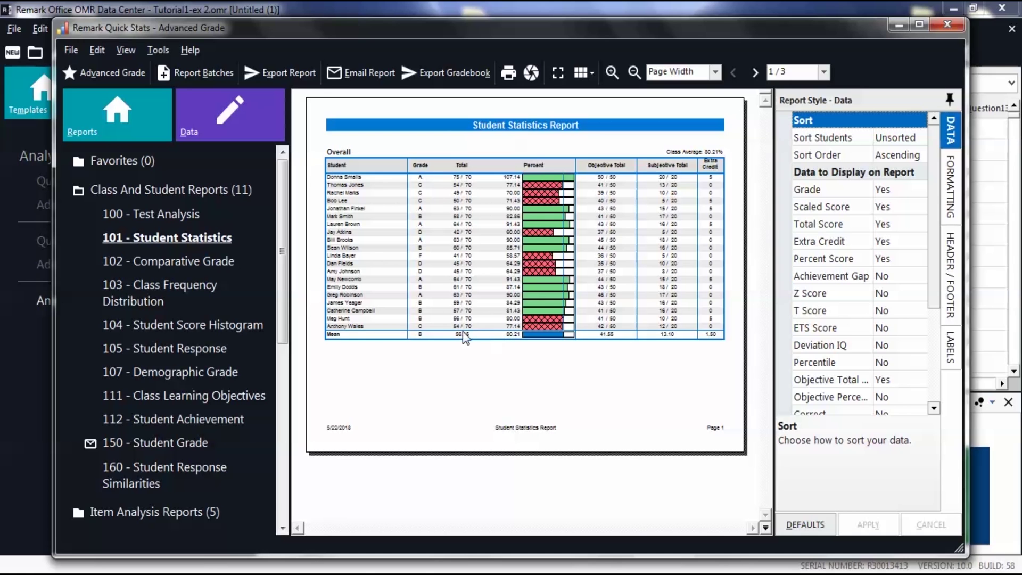
- Review the learning objective results in the Test Analysis, Class Learning Objectives and Student Achievement reports
left_click(193, 218)
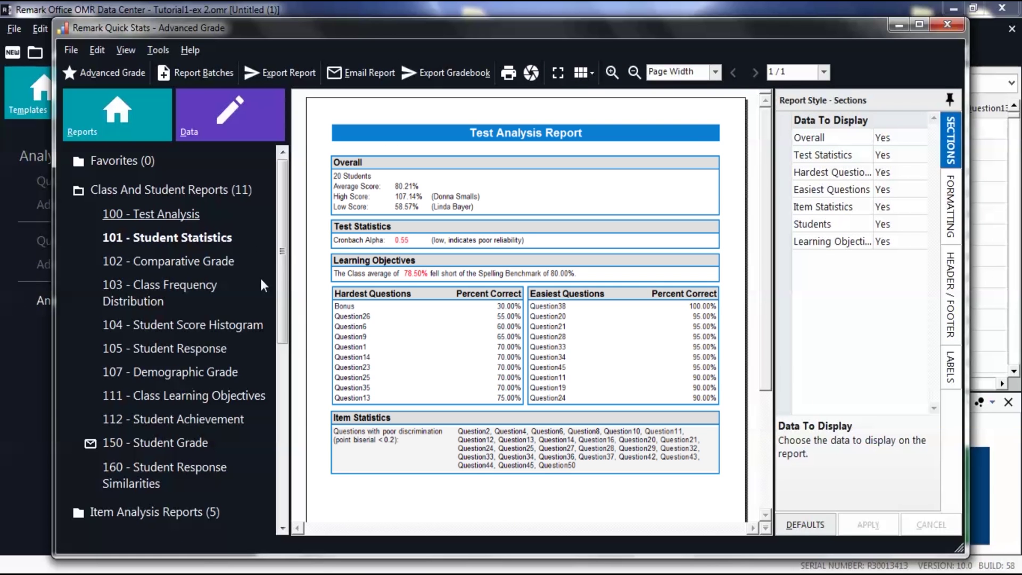
left_click(248, 394)
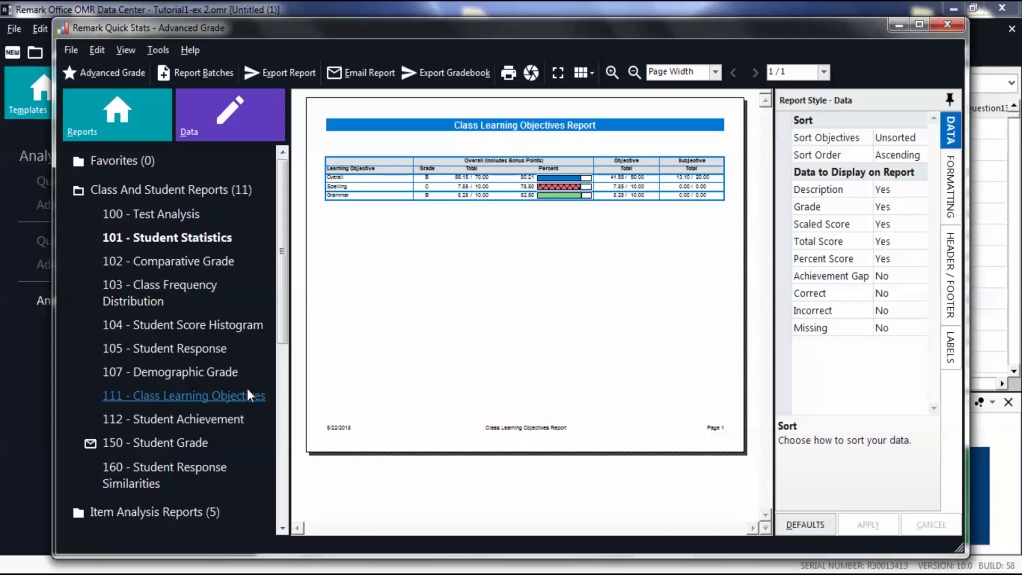
left_click(188, 215)
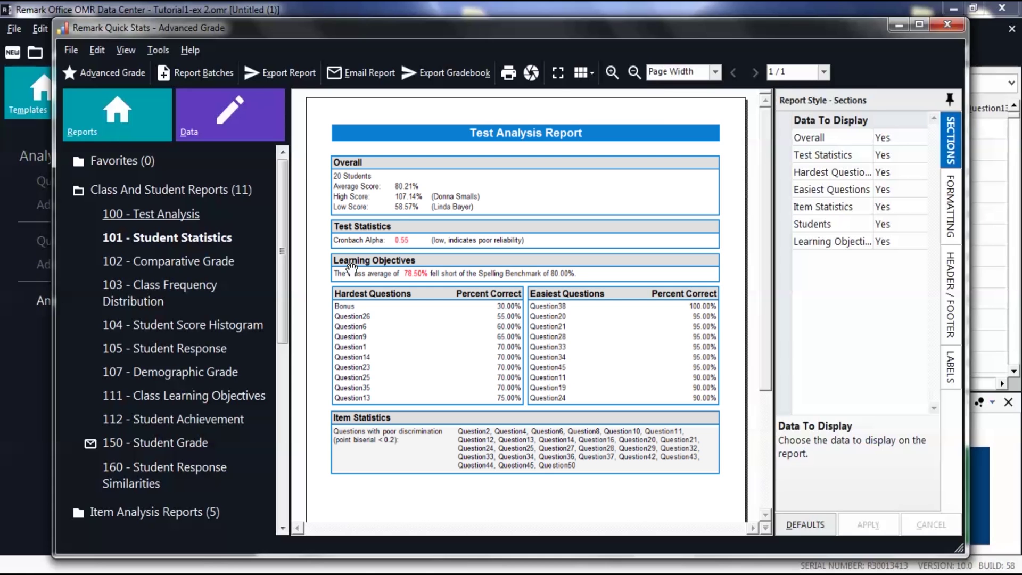
left_click(236, 419)
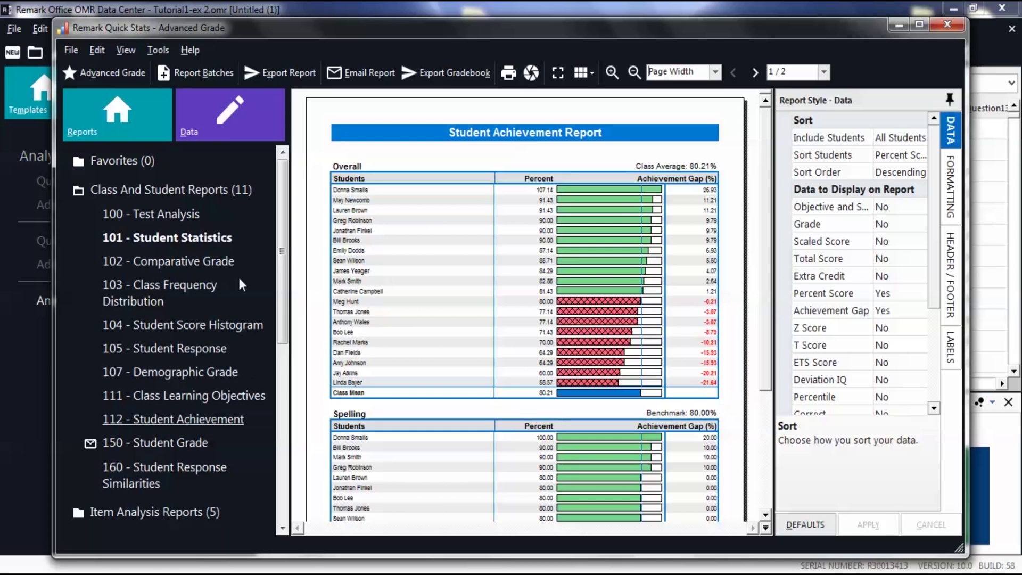
- Examine the Student Statistics report, including its Spelling and Grammar pages
left_click(199, 237)
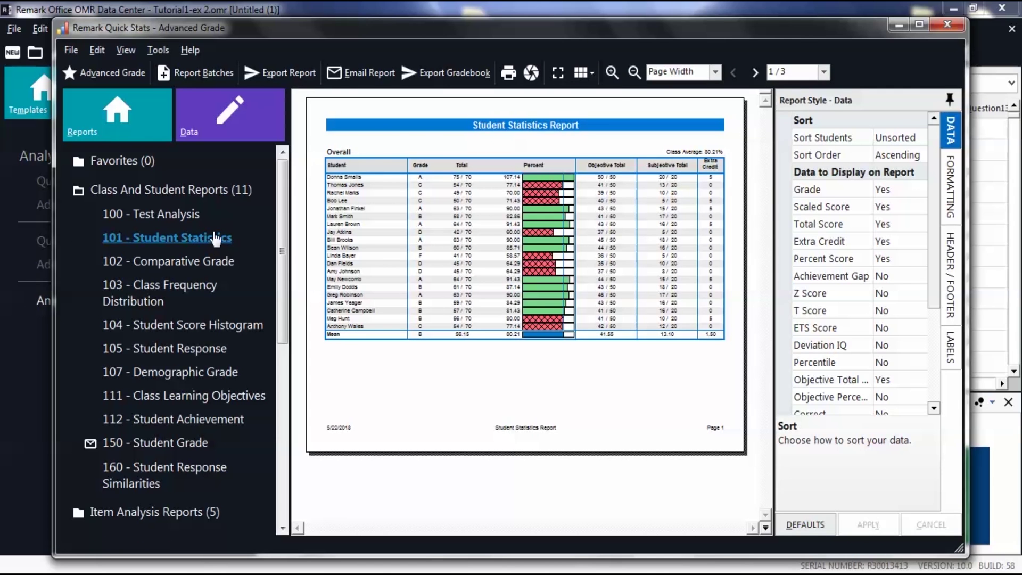
left_click(755, 72)
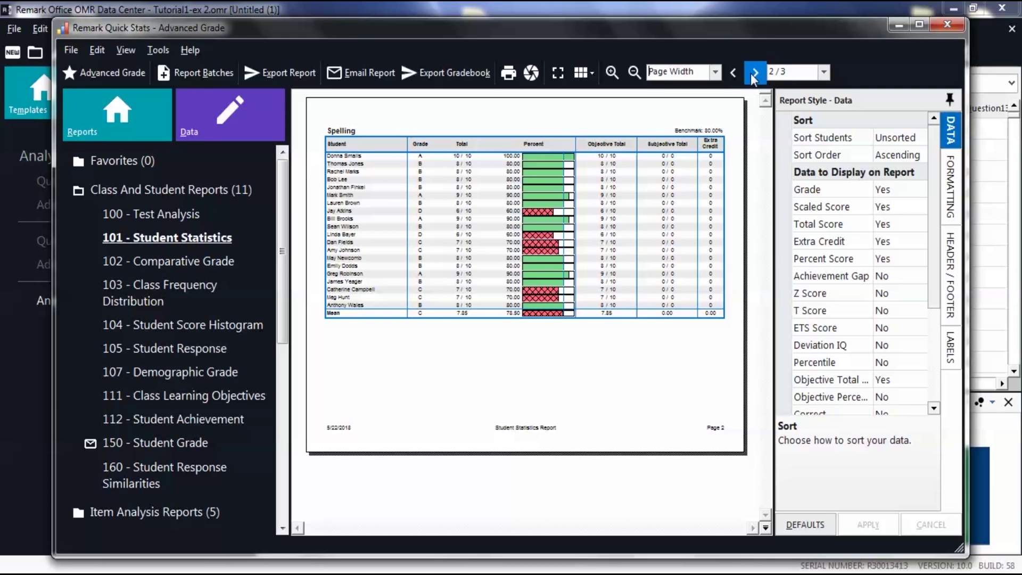
left_click(751, 75)
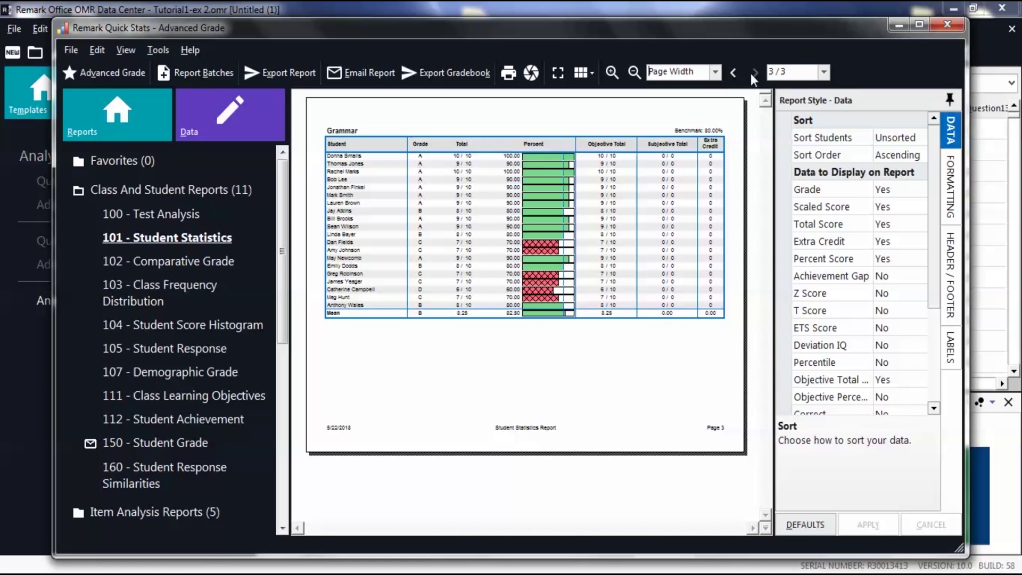